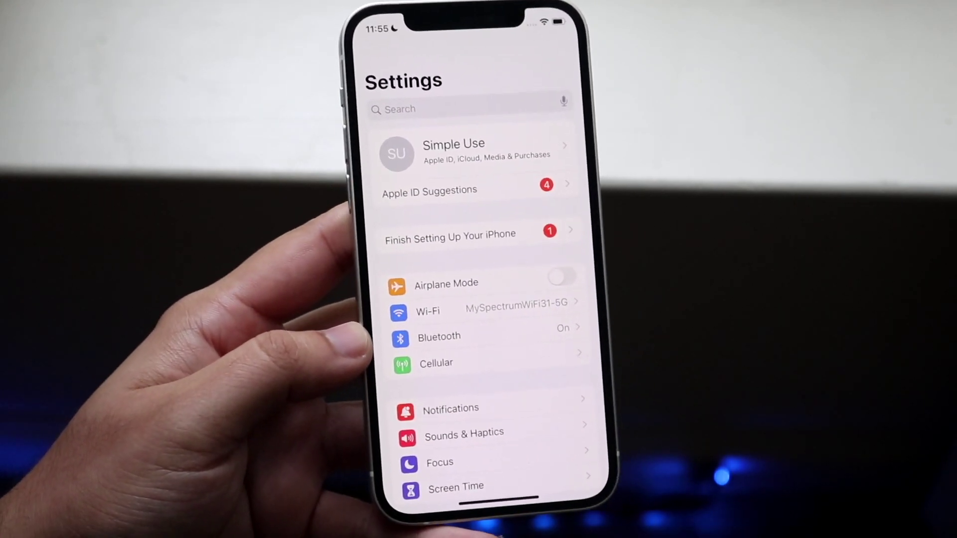
scroll(490, 299, down, 5)
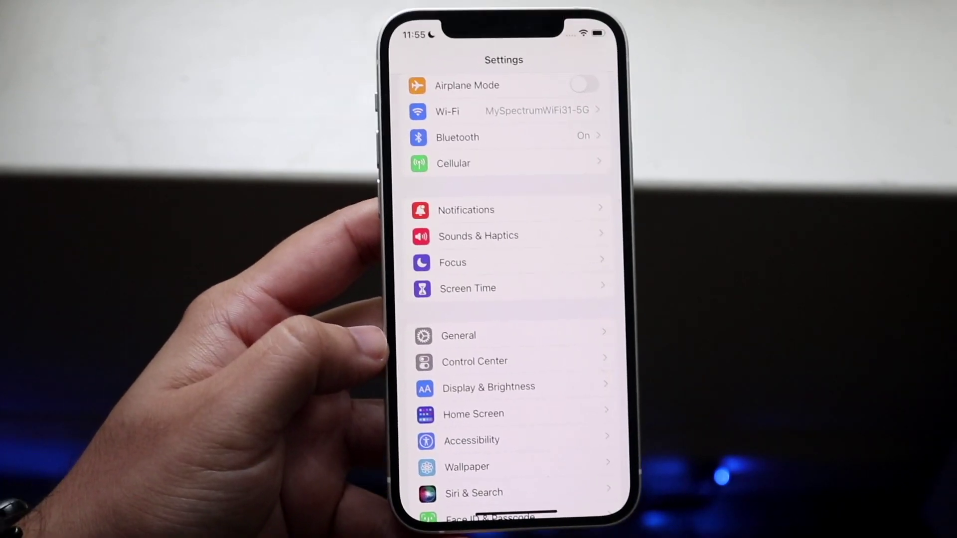
Step: Open the General page in iOS Settings
click(441, 358)
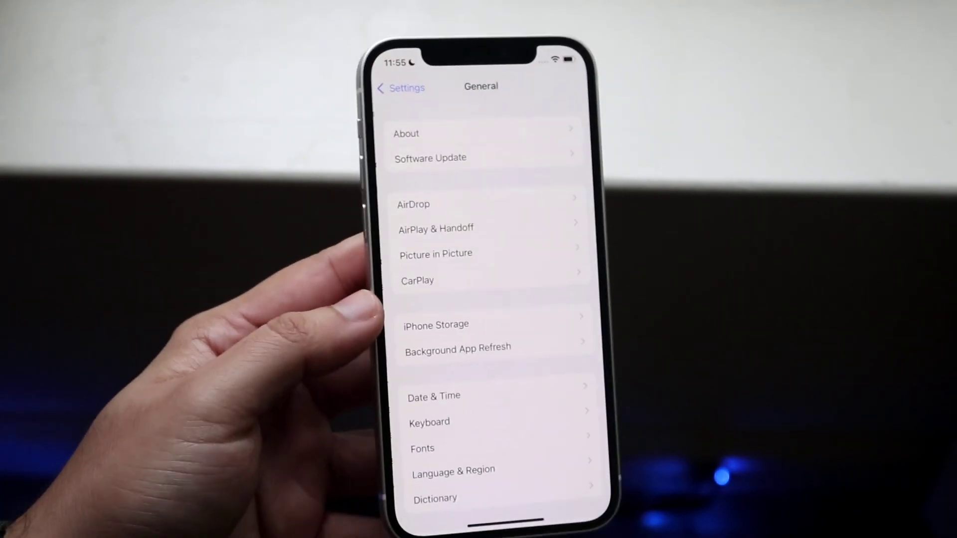